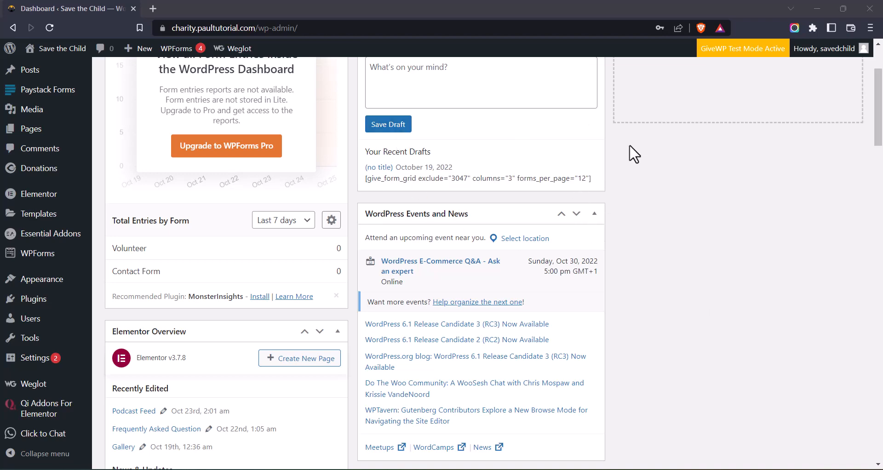
# Go to the Add New plugins page
pyautogui.scroll(3, 630, 154)
pyautogui.scroll(-3, 631, 154)
pyautogui.moveTo(60, 299)
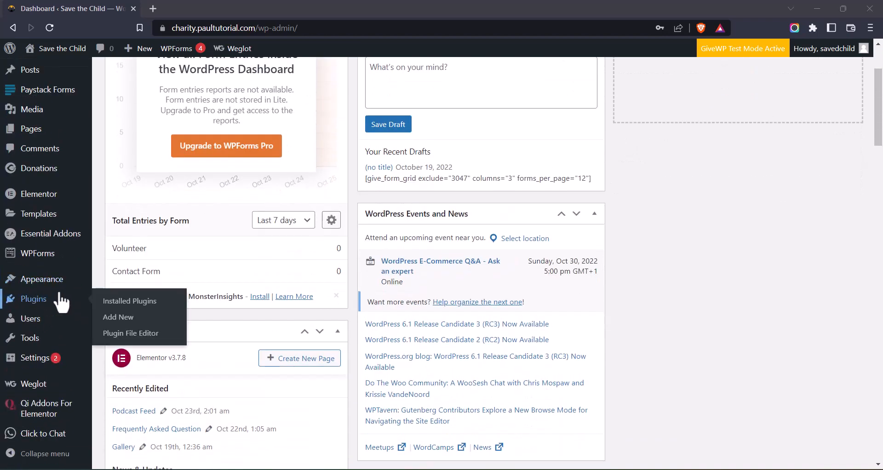
pyautogui.scroll(3, 292, 223)
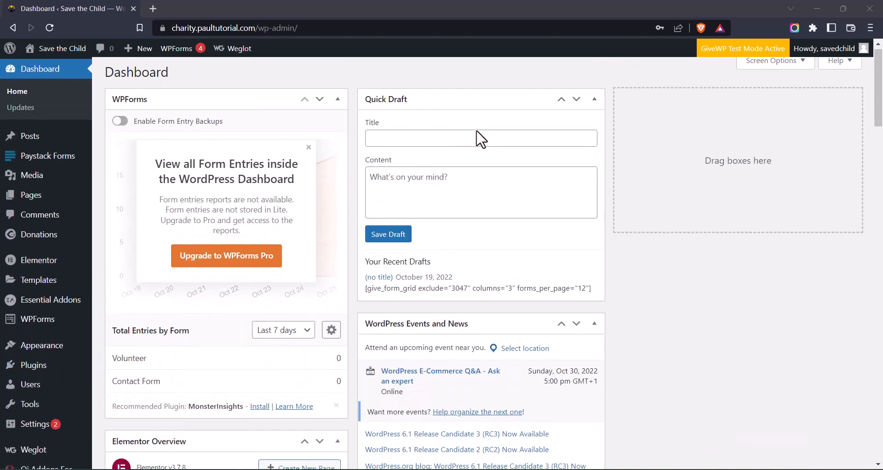
pyautogui.scroll(-2, 480, 138)
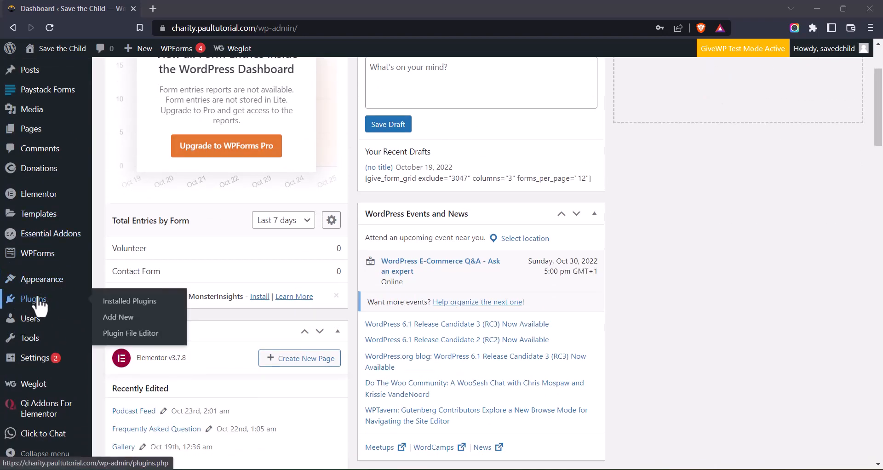
pyautogui.click(121, 319)
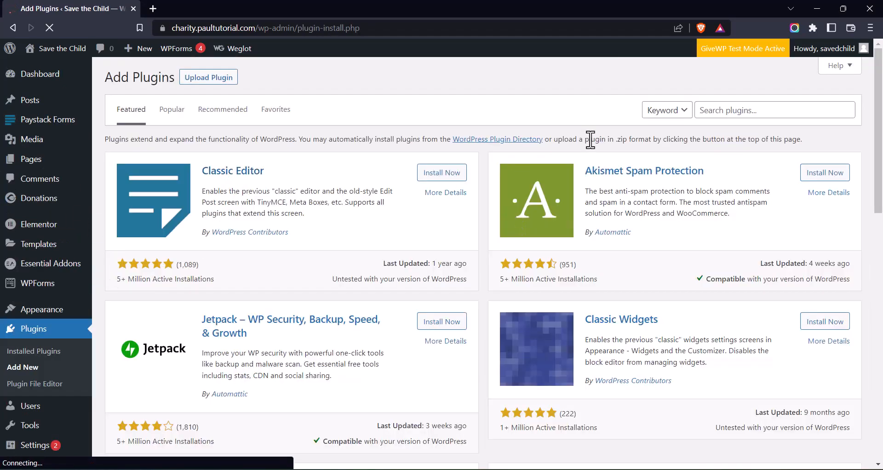
# Search 'optimole', then install and activate Image optimization & Lazy Load by Optimole
pyautogui.click(709, 110)
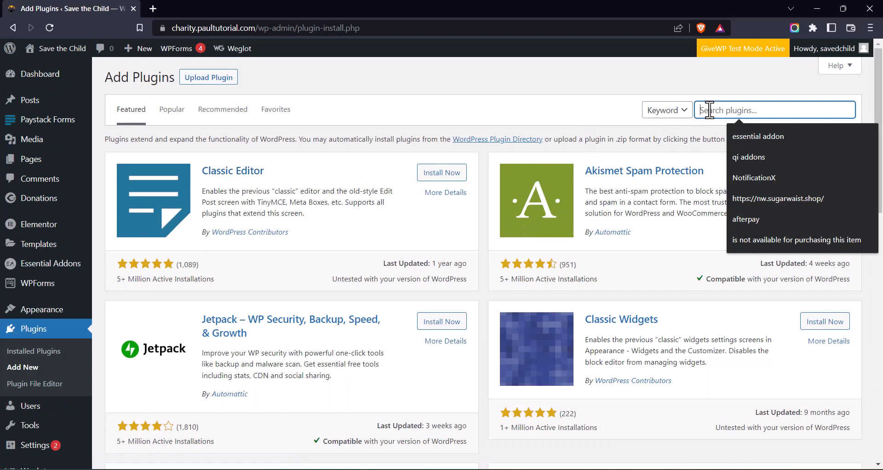
pyautogui.write('optimole')
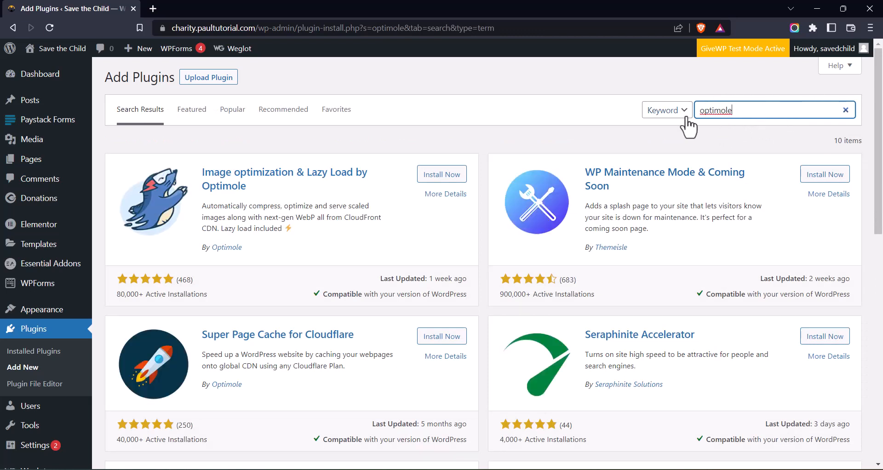
pyautogui.click(434, 175)
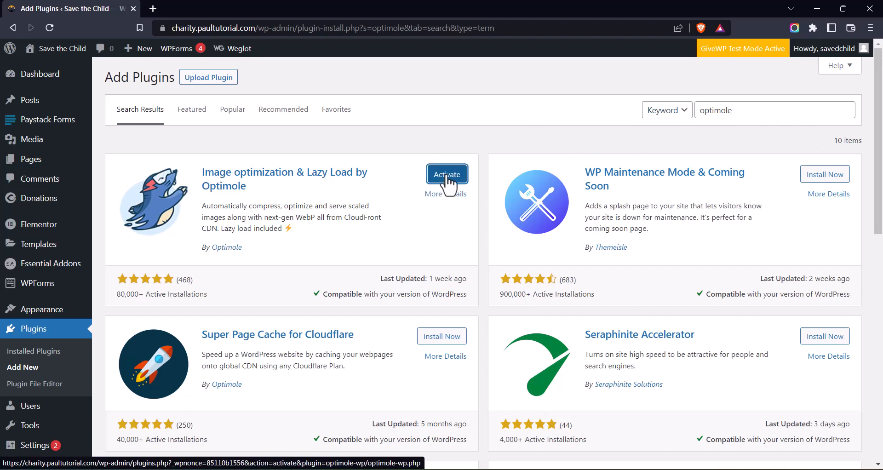
pyautogui.click(447, 183)
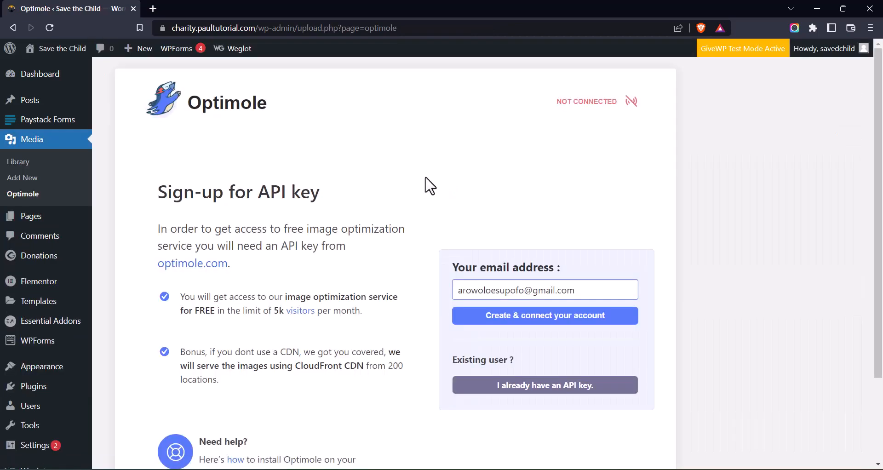
# Replace the name and domain parts of the sign-up email with the site's admin address
pyautogui.scroll(-1, 432, 181)
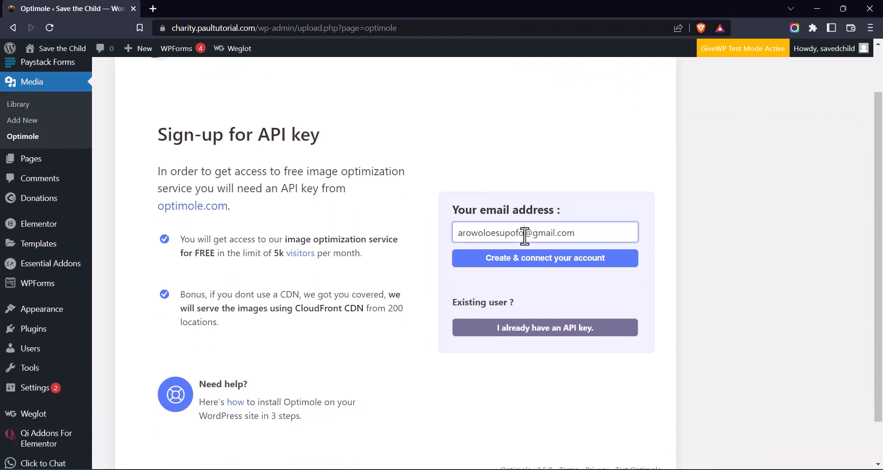
pyautogui.moveTo(525, 237); pyautogui.dragTo(445, 237)
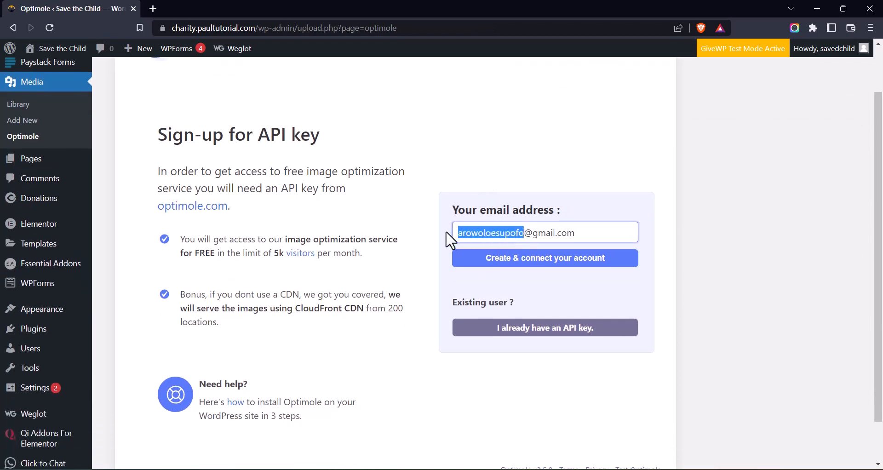
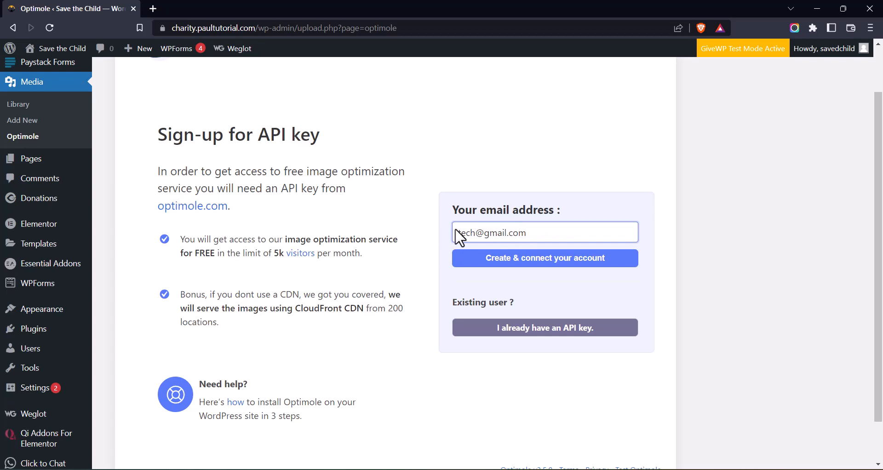
pyautogui.moveTo(507, 234); pyautogui.dragTo(485, 237)
pyautogui.moveTo(476, 235); pyautogui.dragTo(456, 236)
pyautogui.press('capslock')
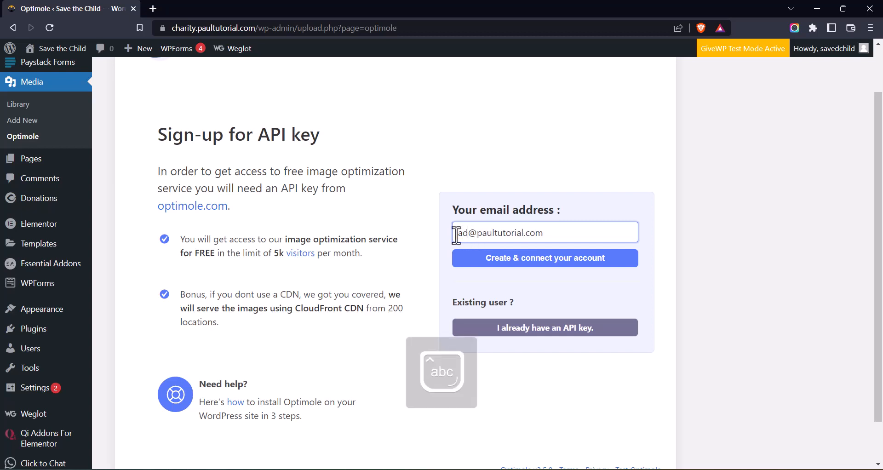
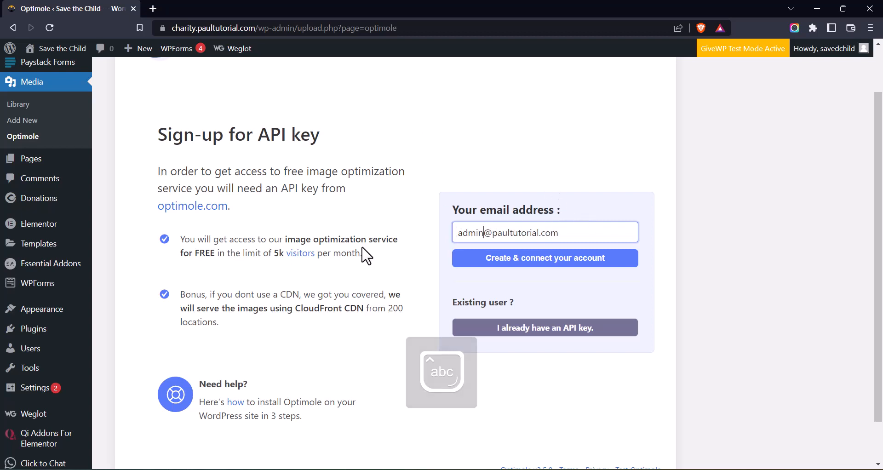
# Create and connect the Optimole account, then review dashboard stats and last optimized images
pyautogui.click(534, 262)
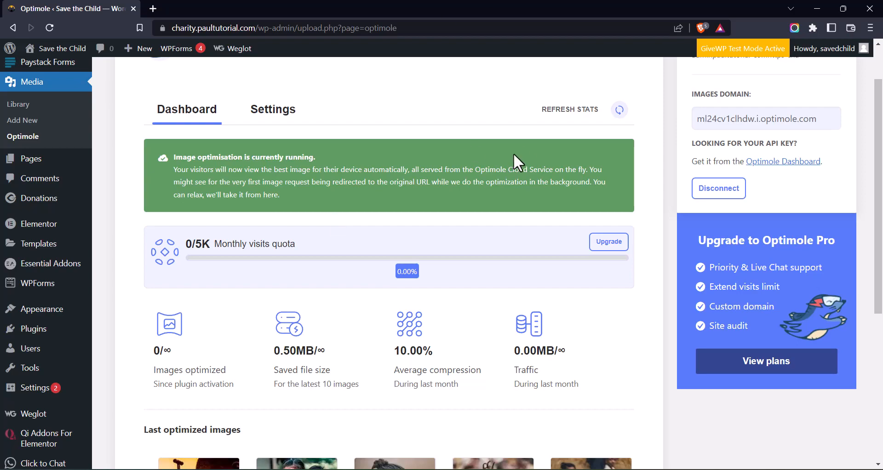
pyautogui.scroll(-4, 339, 207)
pyautogui.scroll(3, 366, 171)
pyautogui.scroll(-3, 386, 184)
pyautogui.scroll(-1, 404, 207)
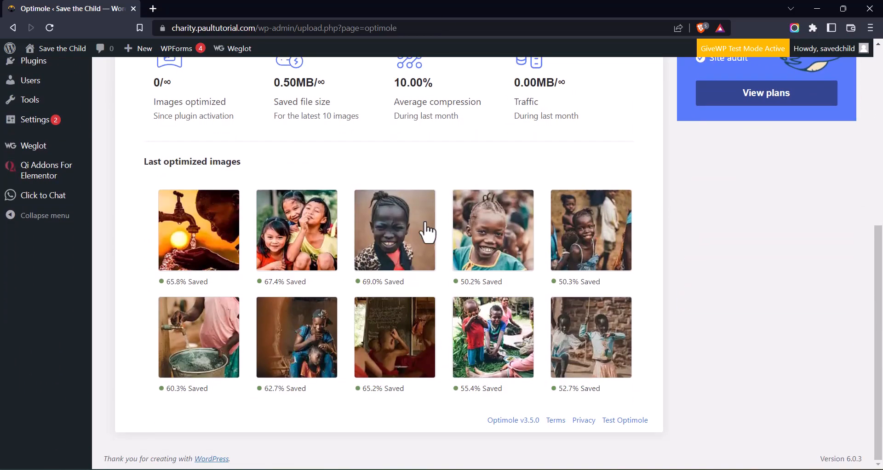
pyautogui.scroll(7, 425, 231)
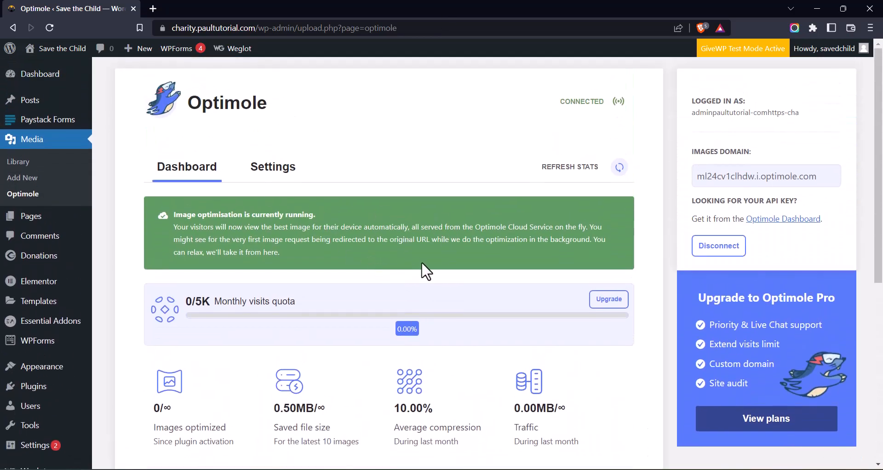
pyautogui.scroll(-1, 422, 262)
pyautogui.scroll(1, 258, 147)
pyautogui.click(274, 168)
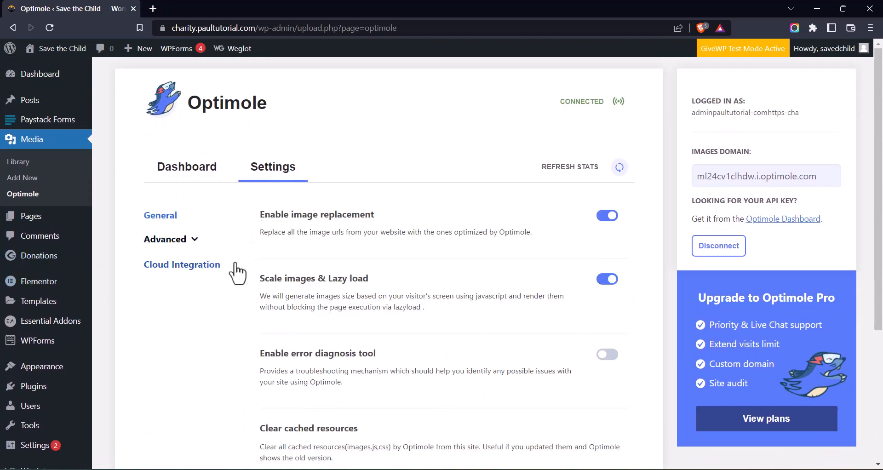
# Expand Advanced settings to review Compression: avif conversion and ML auto quality on
pyautogui.scroll(-2, 257, 258)
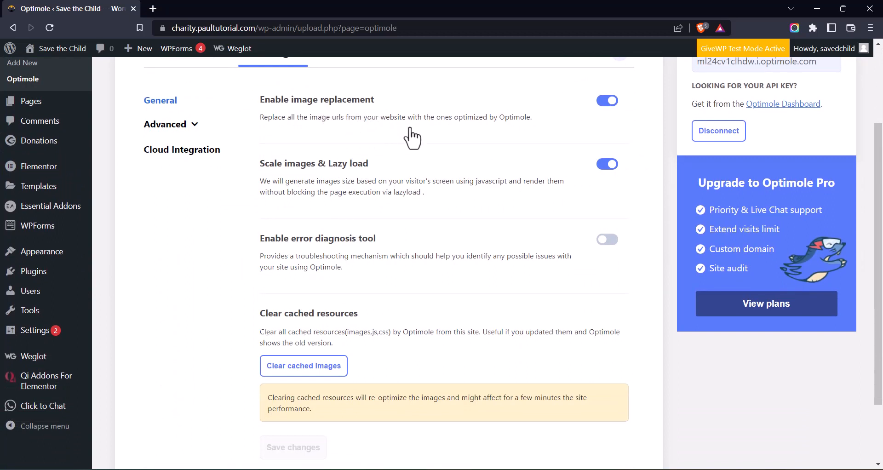
pyautogui.scroll(-1, 391, 179)
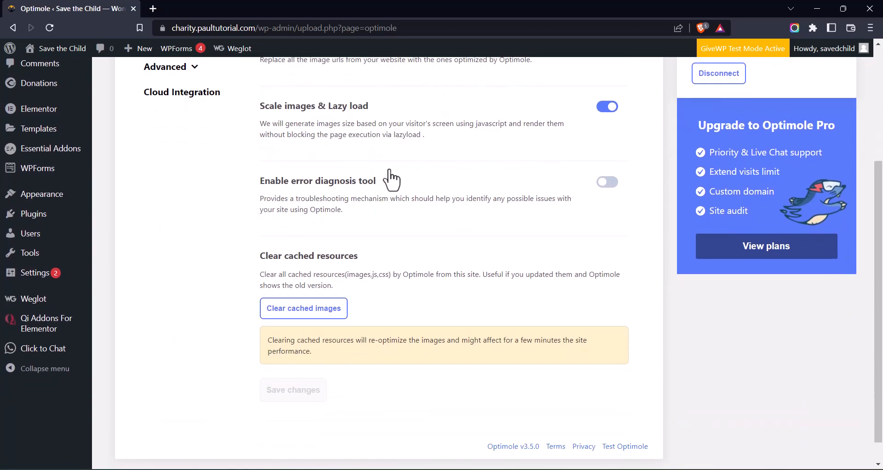
pyautogui.scroll(2, 585, 153)
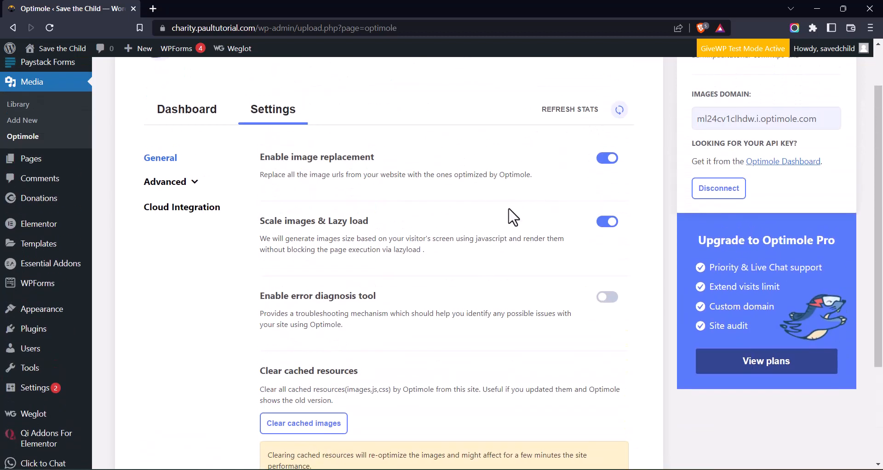
pyautogui.scroll(-2, 450, 244)
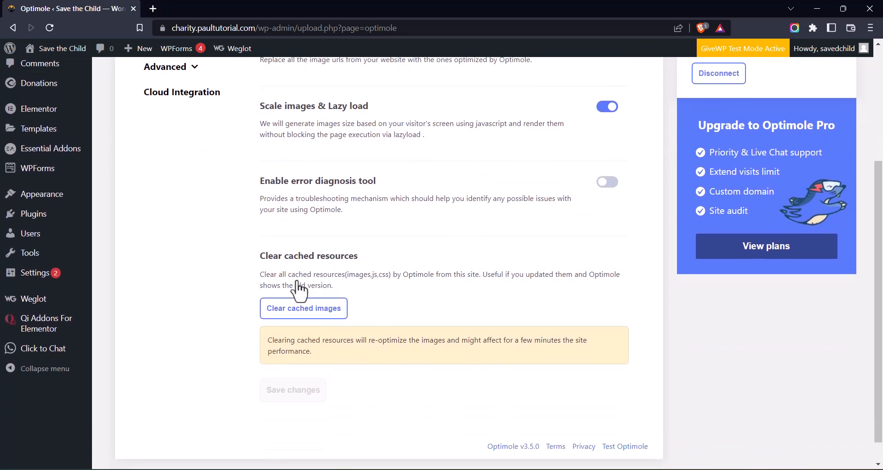
pyautogui.scroll(1, 345, 313)
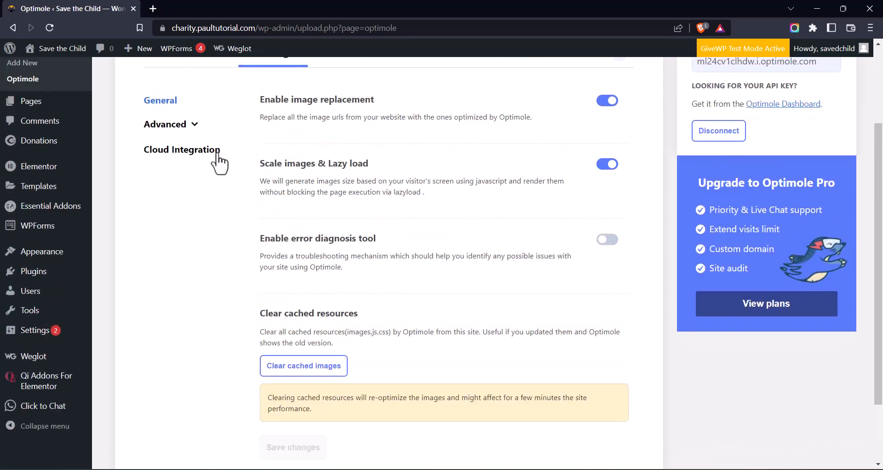
pyautogui.click(193, 124)
pyautogui.scroll(-1, 432, 251)
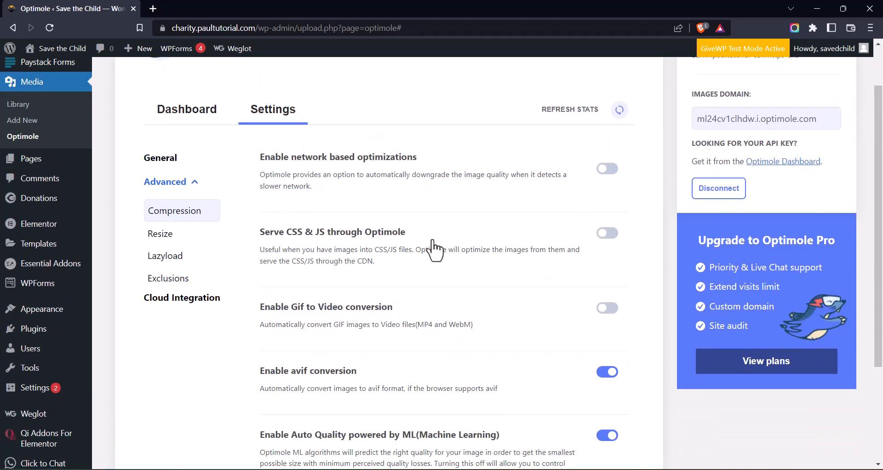
pyautogui.scroll(-1, 456, 272)
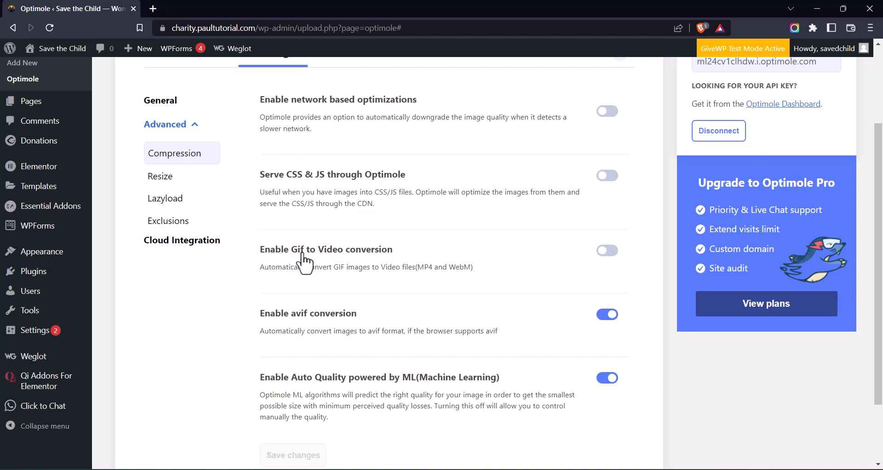
pyautogui.scroll(1, 413, 241)
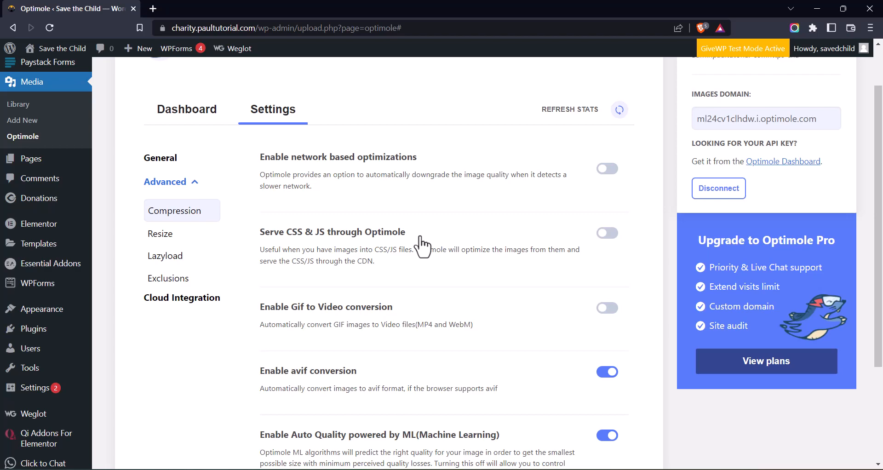
# Turn on Retina images under Advanced > Resize and save the changes
pyautogui.click(158, 234)
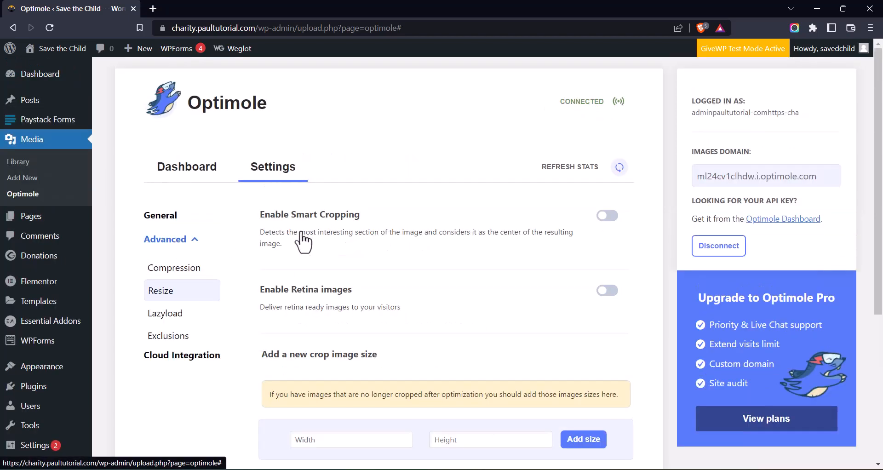
pyautogui.scroll(-1, 424, 237)
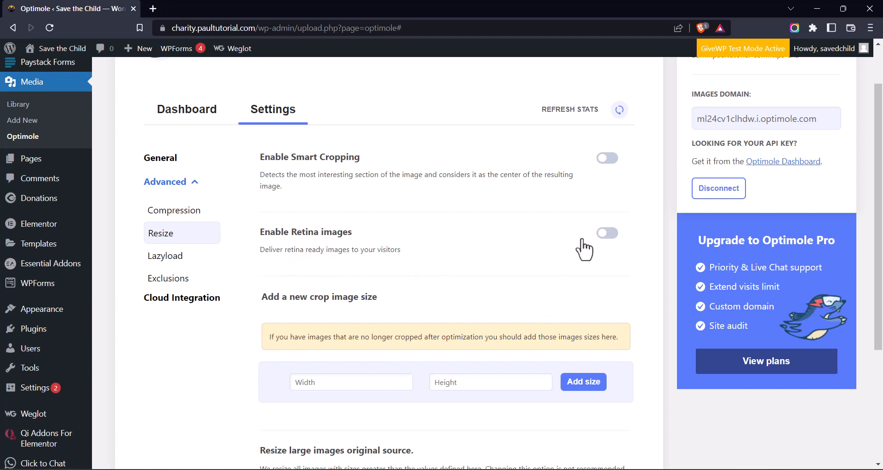
pyautogui.click(607, 233)
pyautogui.scroll(-2, 409, 195)
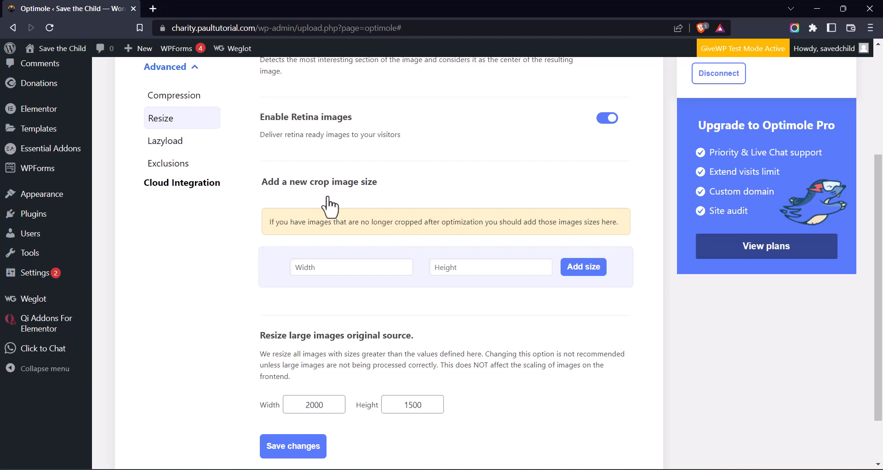
pyautogui.scroll(-1, 354, 392)
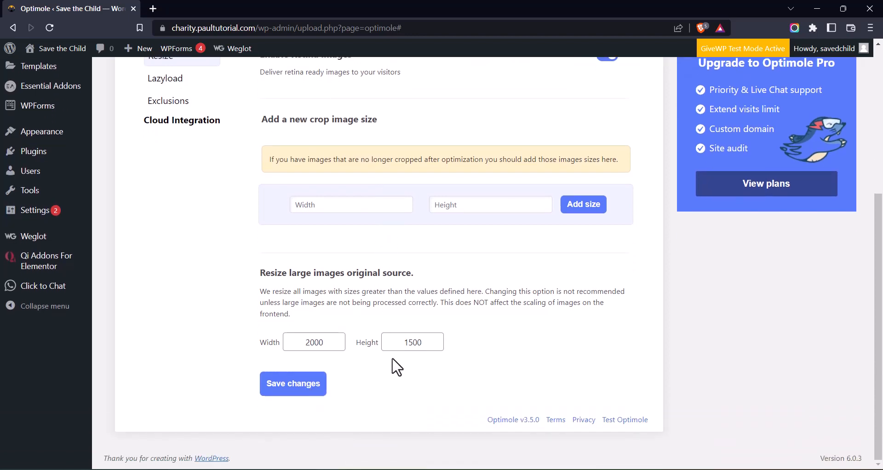
pyautogui.click(309, 390)
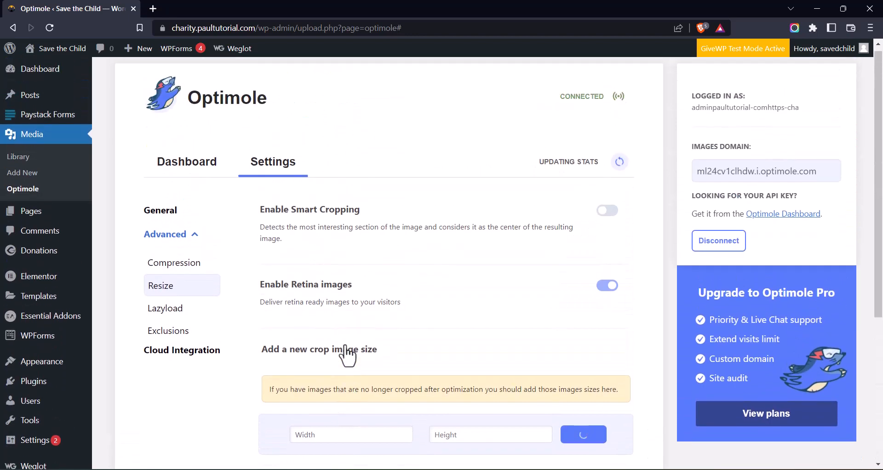
pyautogui.scroll(-4, 420, 294)
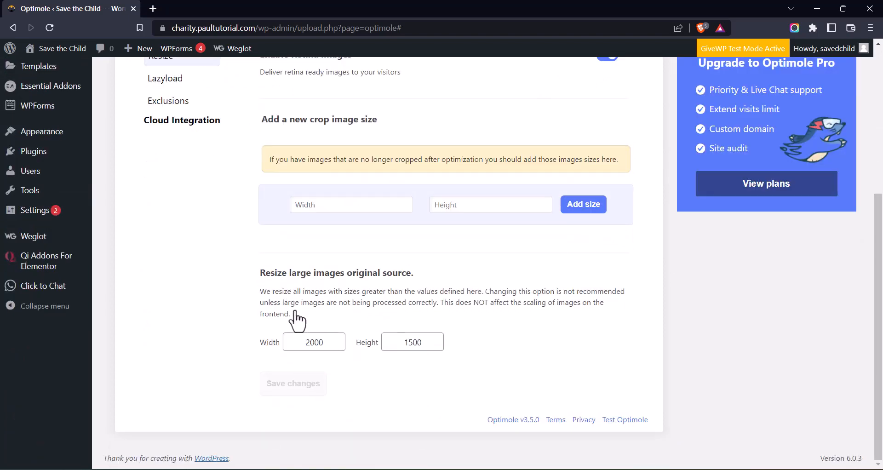
pyautogui.scroll(2, 453, 233)
# Review Lazyload options: first 3 images excluded, background lazyload on, native lazyload off
pyautogui.click(190, 251)
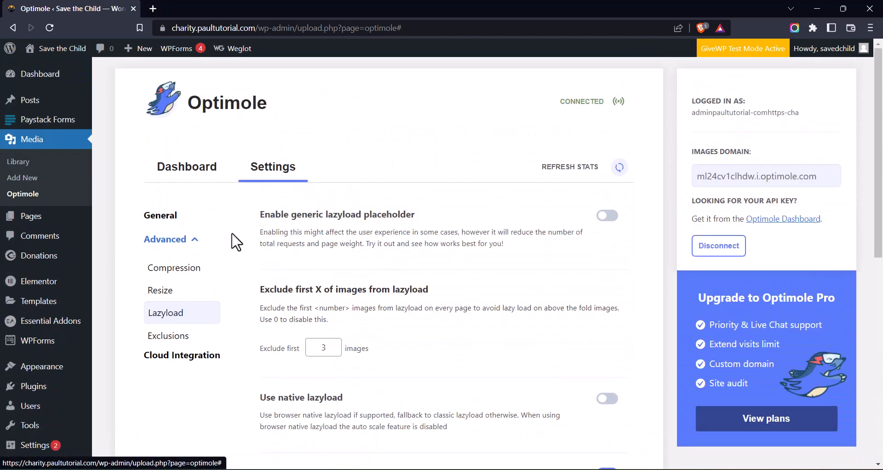
pyautogui.scroll(-3, 316, 233)
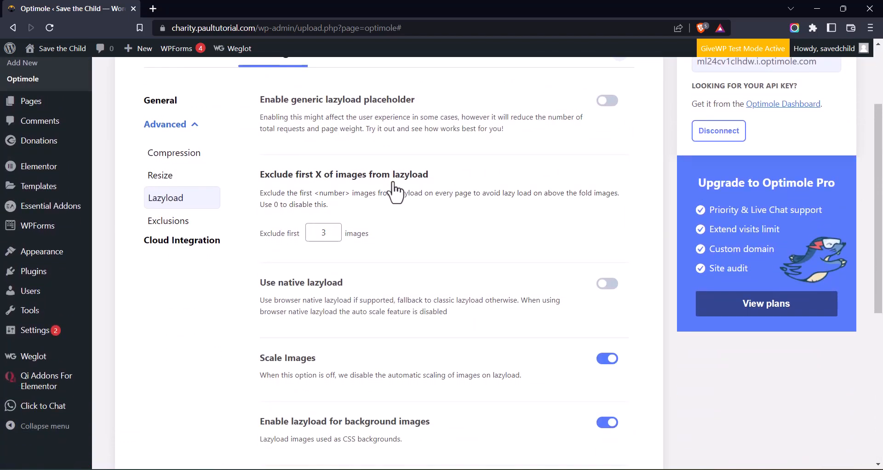
pyautogui.scroll(-2, 367, 168)
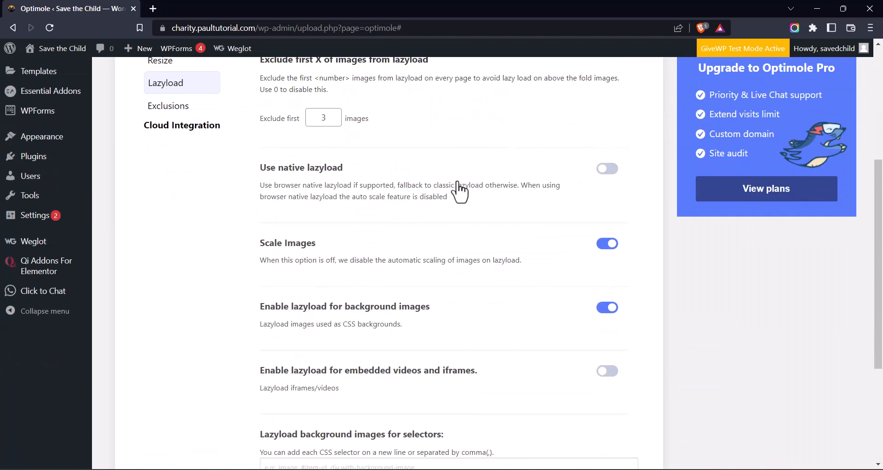
pyautogui.scroll(-3, 408, 240)
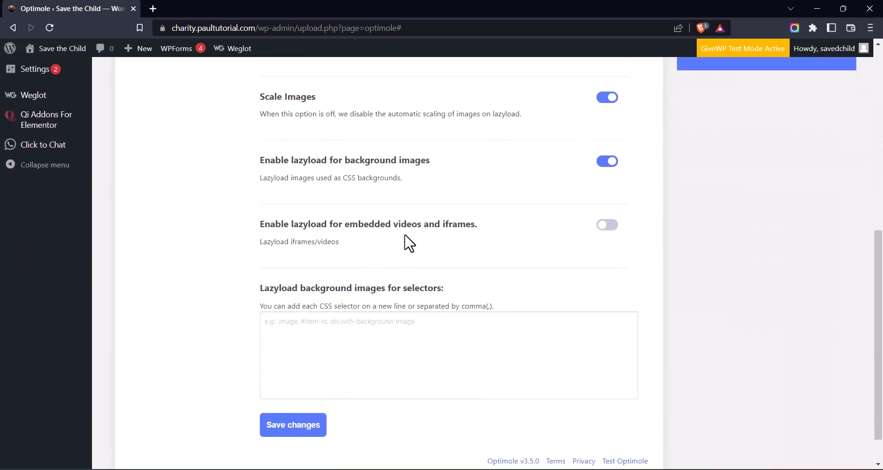
pyautogui.scroll(5, 408, 244)
pyautogui.scroll(3, 406, 246)
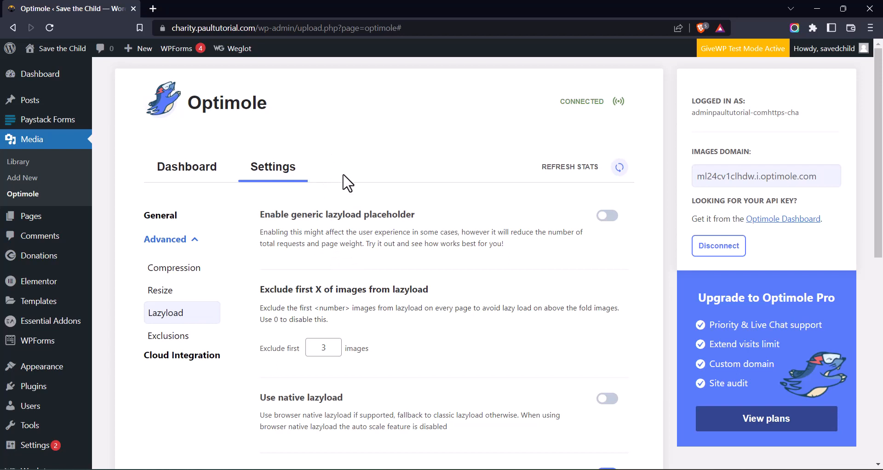
# Return to the Optimole Dashboard tab showing 0/5K monthly visits used
pyautogui.click(175, 174)
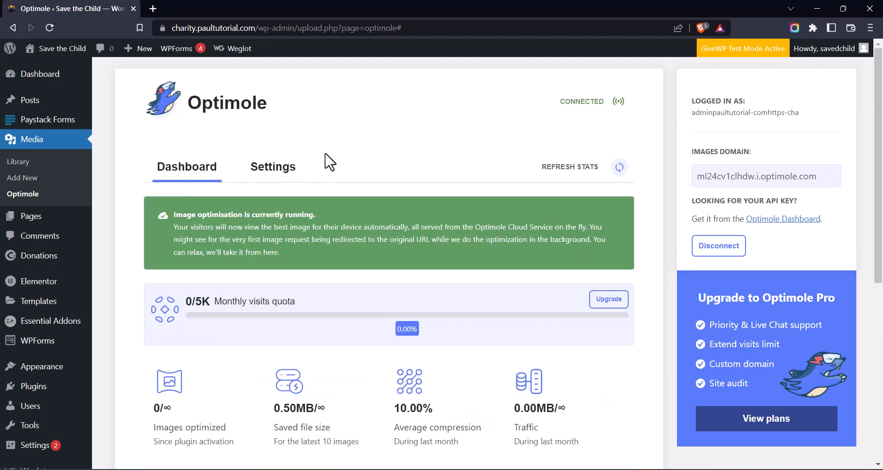